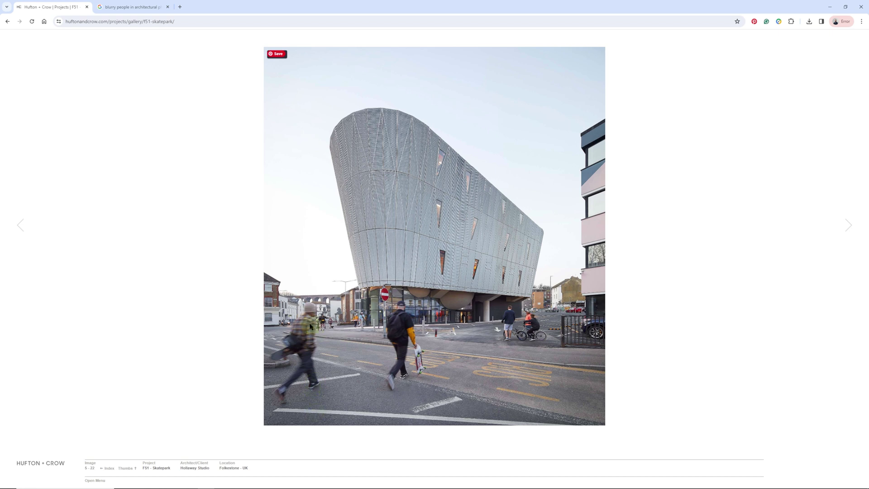
# Browse the Google Images results for blurry people in architectural photos, then minimize Chrome
pyautogui.click(115, 7)
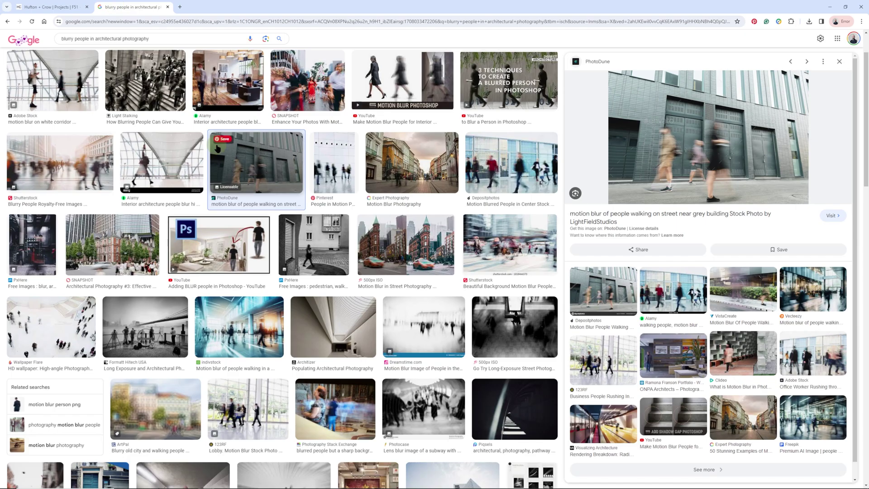
pyautogui.scroll(2, 256, 230)
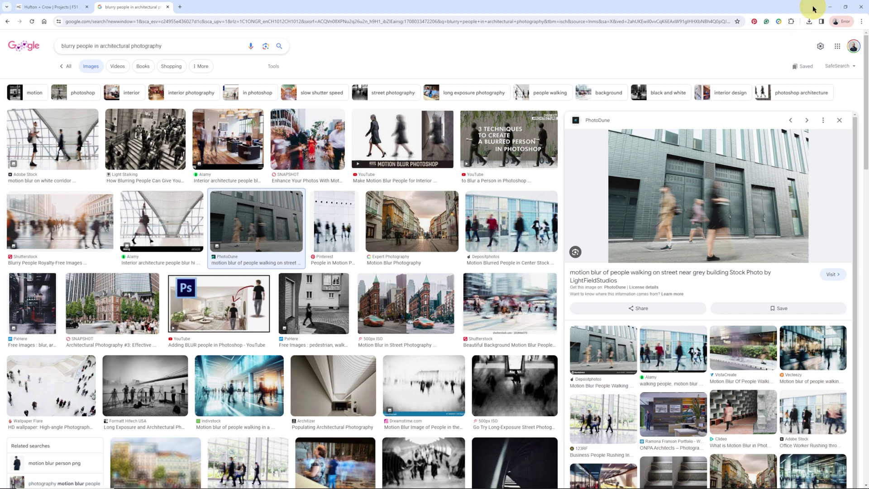
pyautogui.click(830, 8)
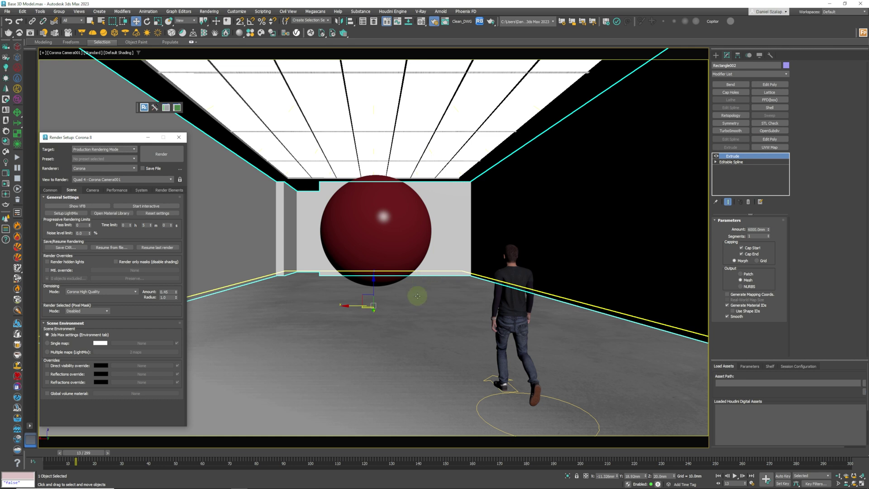
# Play the character's walk animation from frame 0, then stop and scrub to frame 49
pyautogui.moveTo(94, 461); pyautogui.dragTo(39, 452)
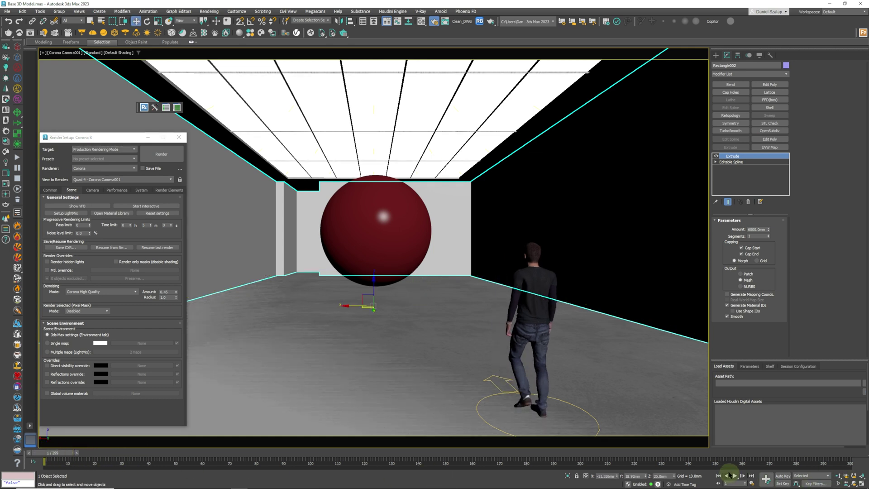
pyautogui.click(735, 476)
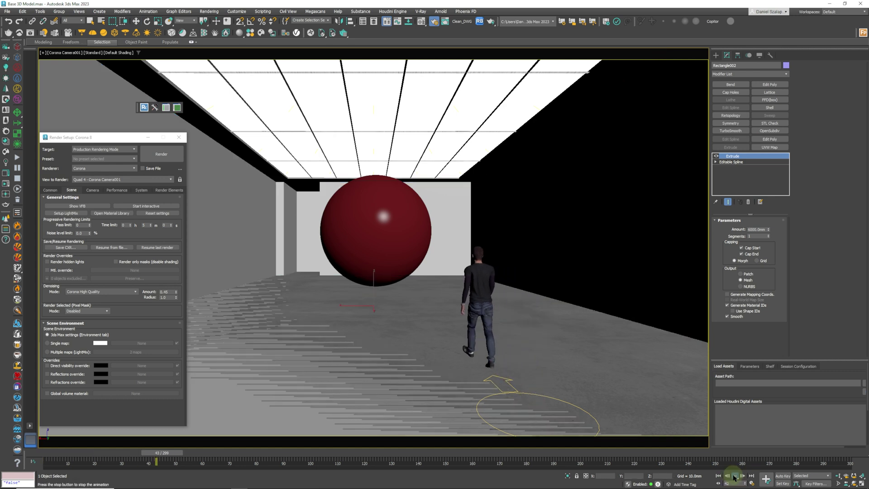
pyautogui.click(734, 476)
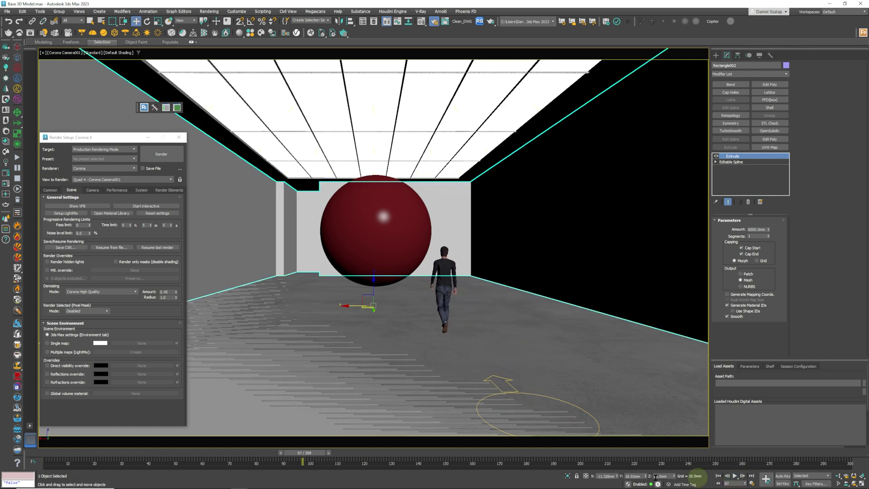
pyautogui.moveTo(318, 450); pyautogui.dragTo(268, 452)
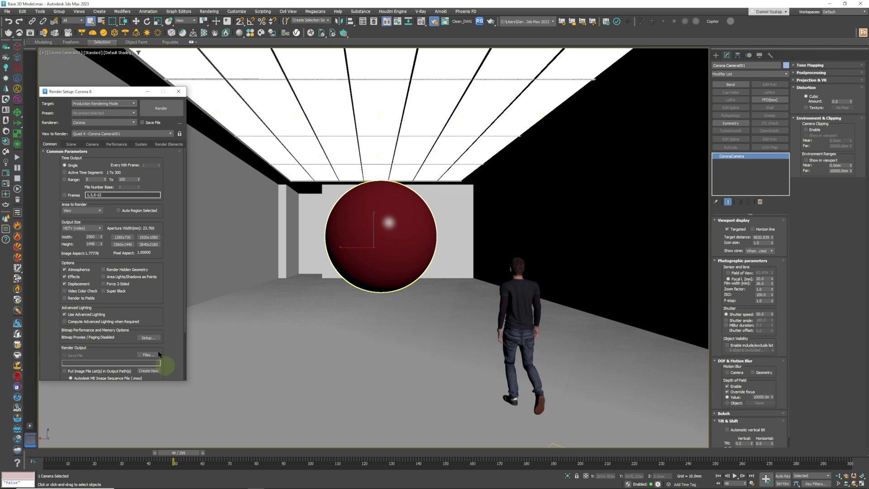
# Enable camera motion blur in Render Setup's Camera tab, plus Camera and Geometry blur on the Corona camera
pyautogui.click(92, 145)
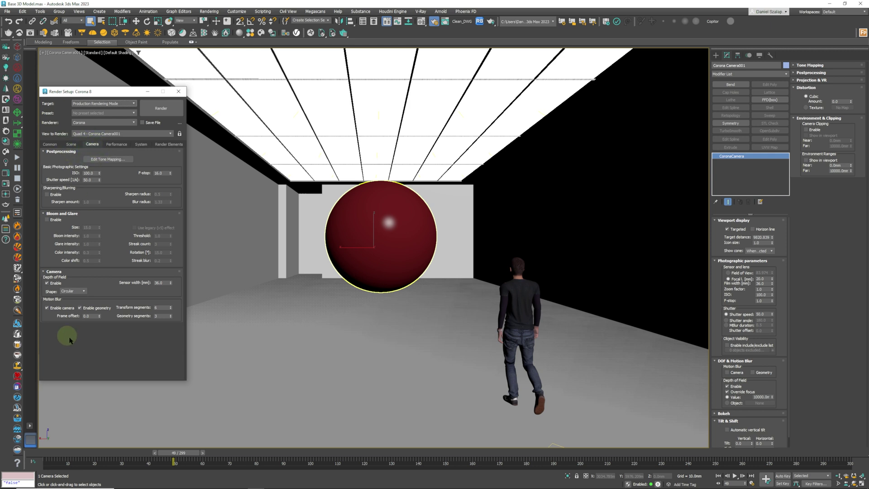
pyautogui.click(47, 307)
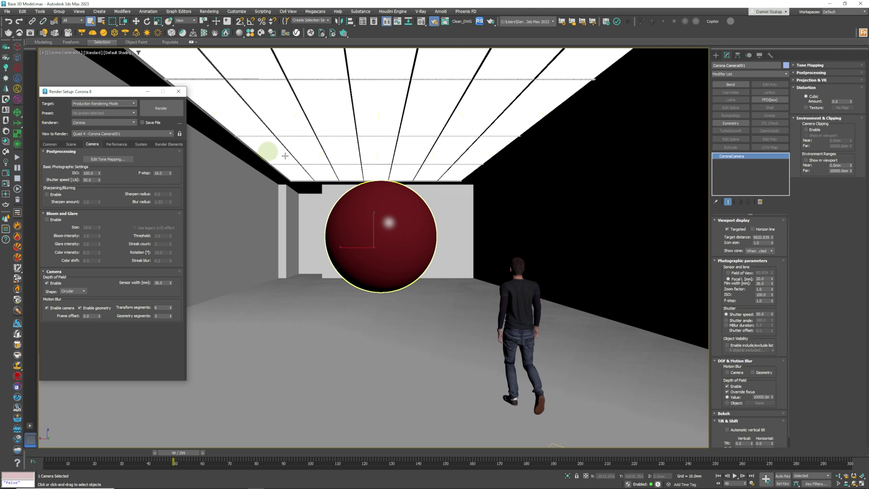
pyautogui.click(72, 53)
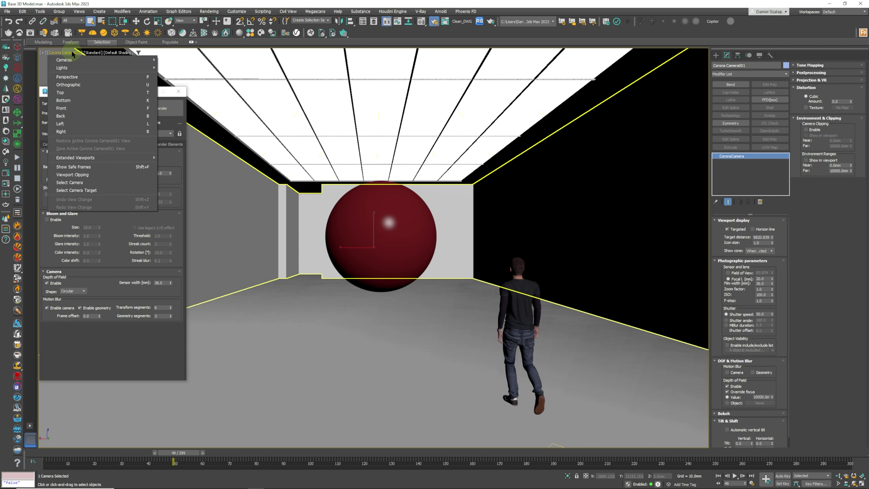
pyautogui.click(70, 53)
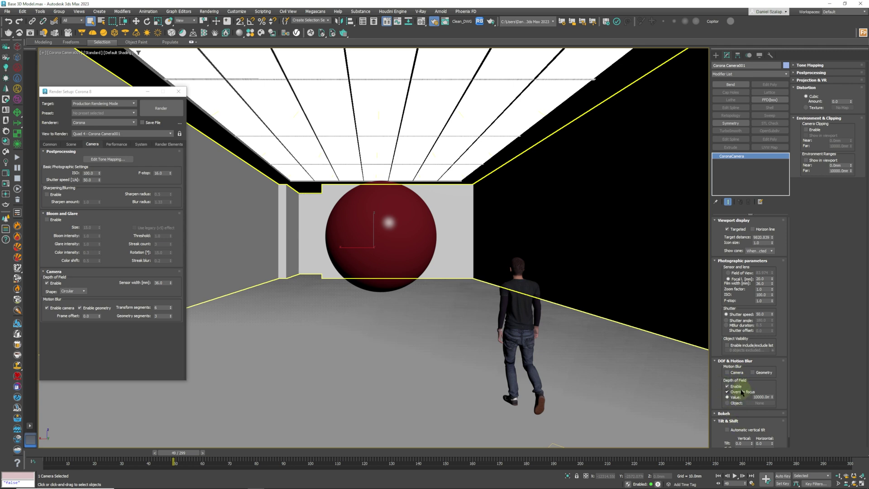
pyautogui.click(729, 374)
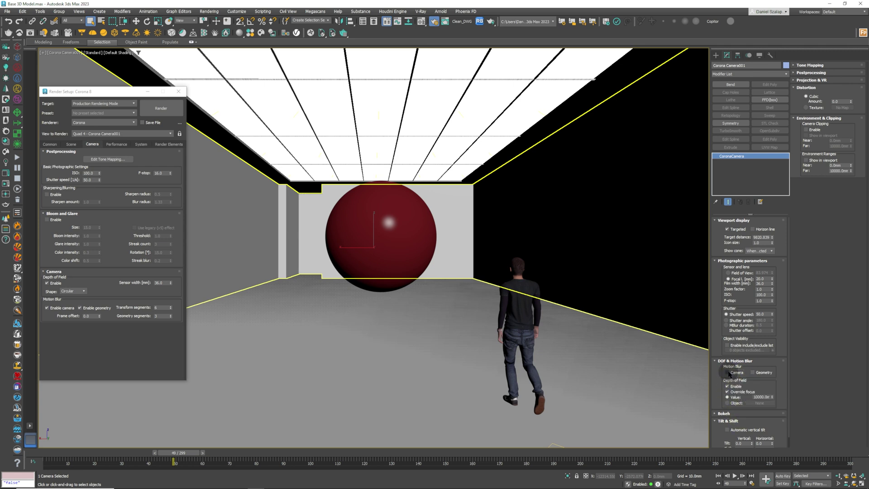
pyautogui.click(760, 375)
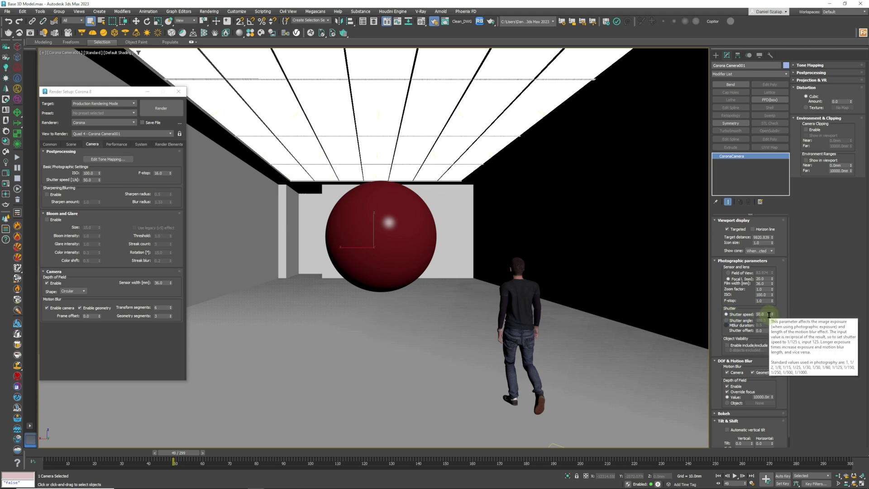
# Switch Render Setup to the Corona Scene tab with its General Settings
pyautogui.click(47, 144)
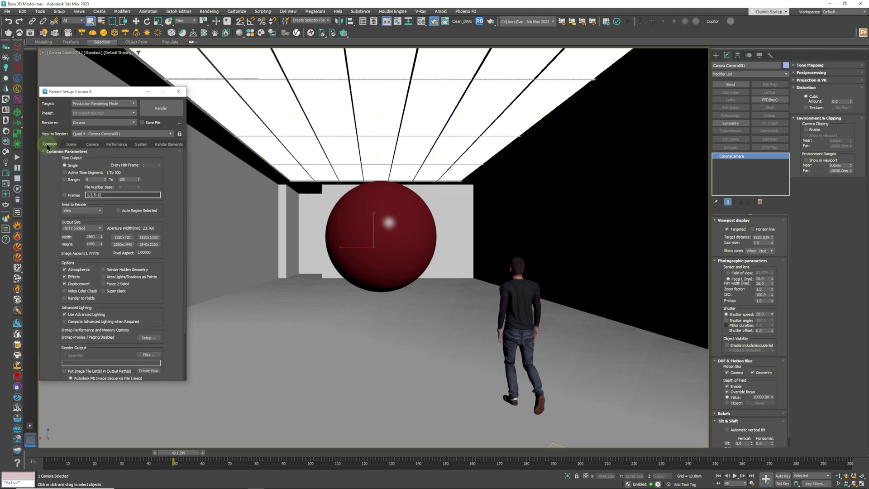
pyautogui.click(71, 144)
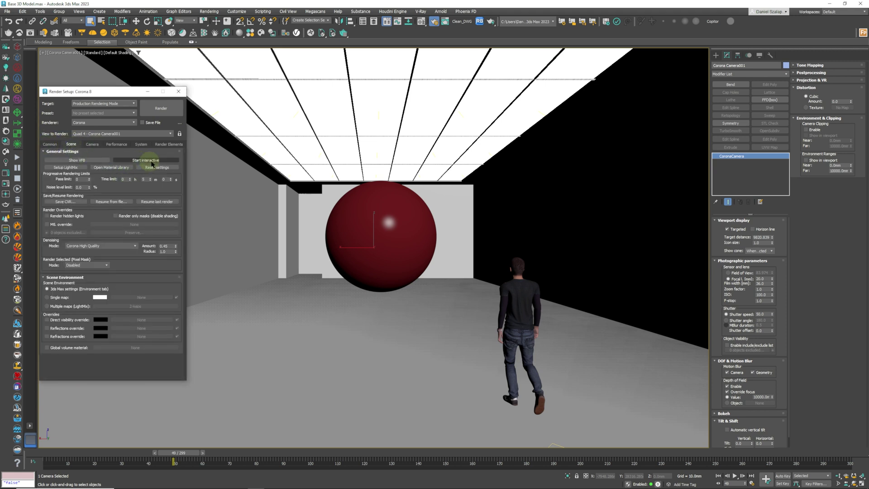
pyautogui.click(153, 161)
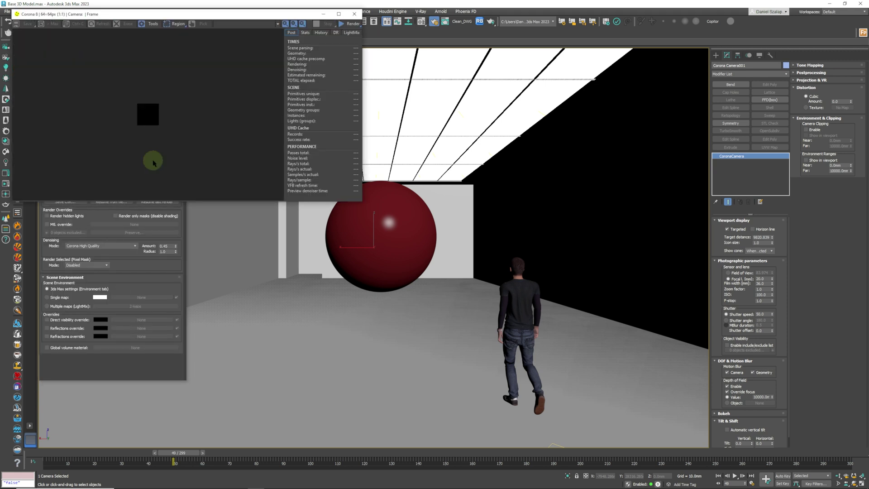
pyautogui.moveTo(184, 15); pyautogui.dragTo(286, 182)
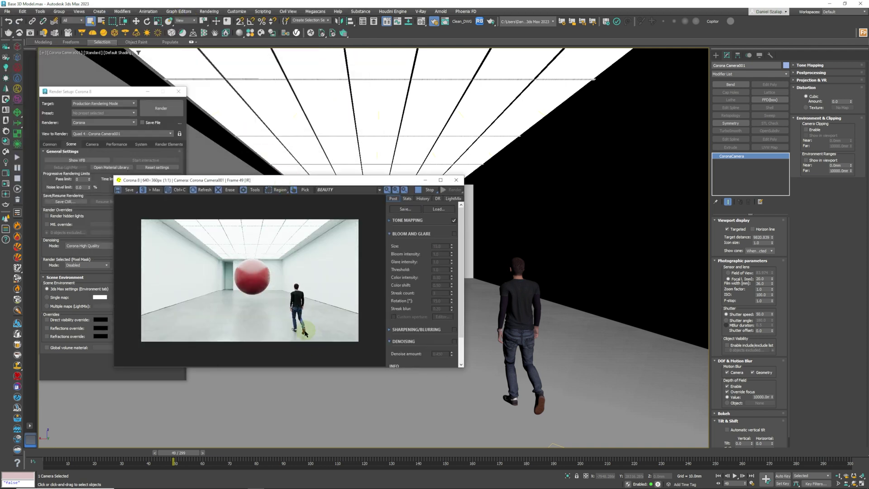
pyautogui.scroll(2, 301, 337)
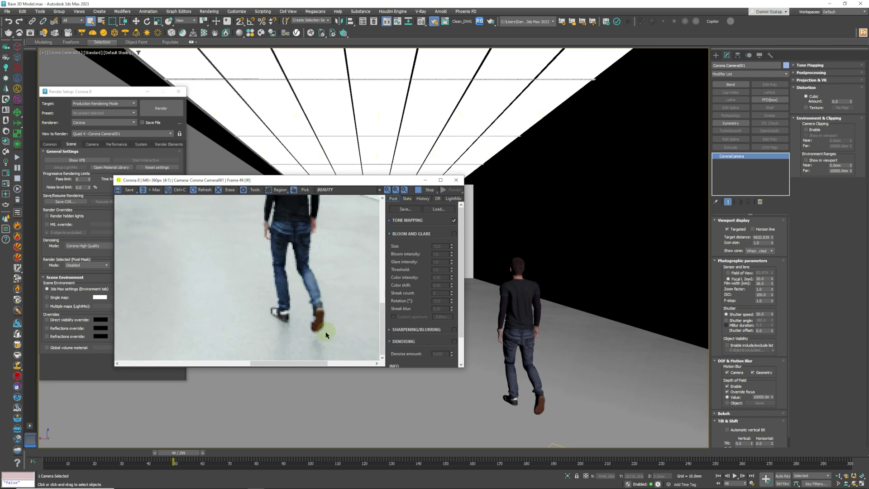
pyautogui.scroll(-2, 319, 322)
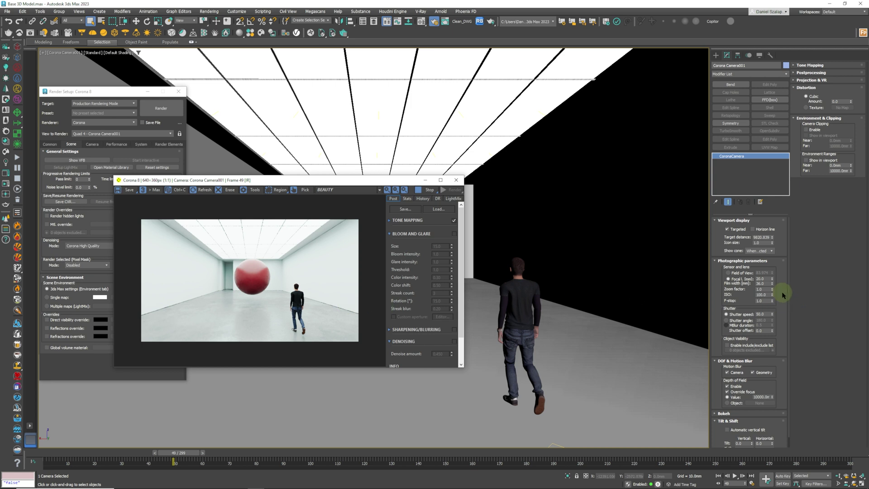
pyautogui.doubleClick(760, 314)
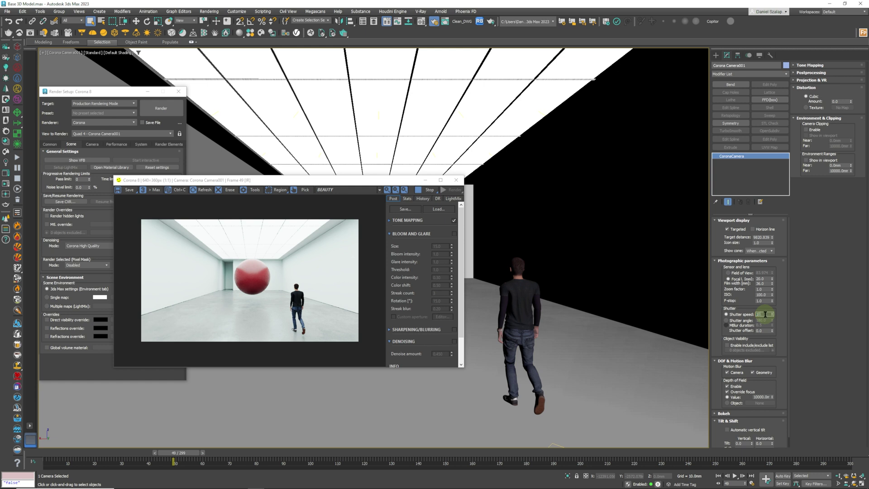
pyautogui.write('10')
pyautogui.press('Return')
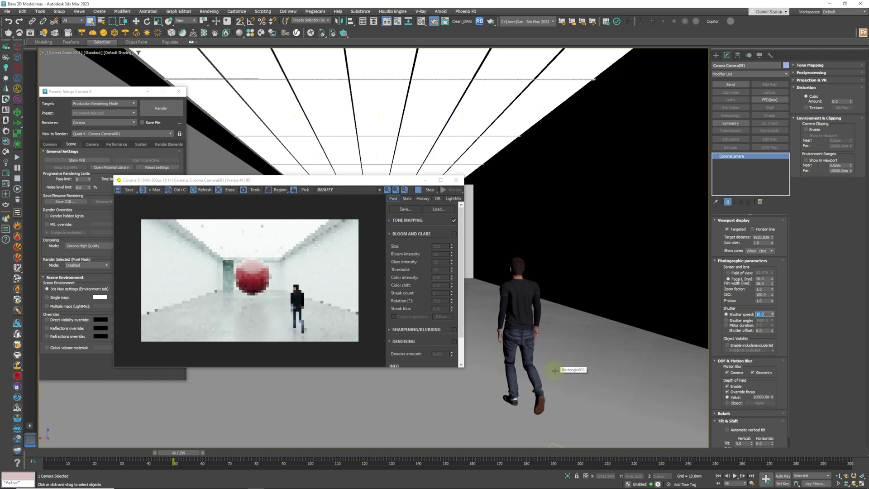
pyautogui.scroll(2, 304, 326)
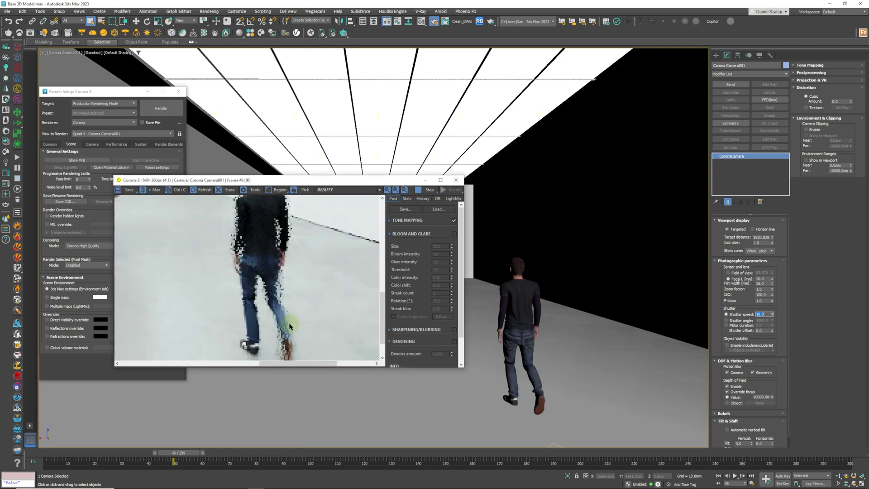
pyautogui.moveTo(289, 326); pyautogui.dragTo(307, 283)
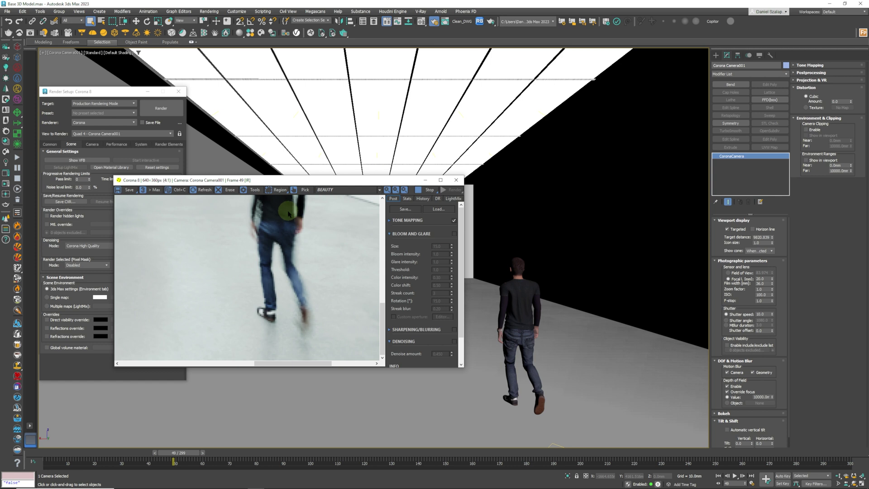
pyautogui.moveTo(287, 212); pyautogui.dragTo(282, 311)
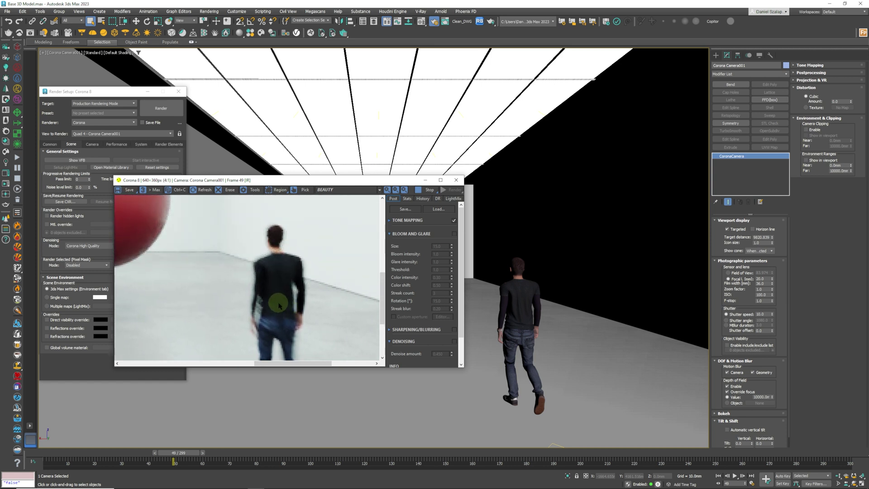
pyautogui.moveTo(291, 314); pyautogui.dragTo(306, 258)
pyautogui.scroll(-3, 281, 272)
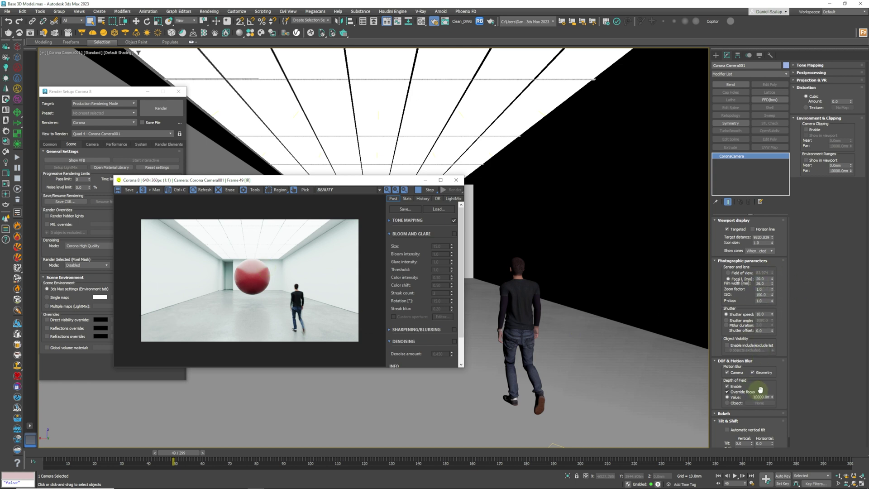
# Lower the Corona camera's shutter speed to 5.0
pyautogui.doubleClick(763, 315)
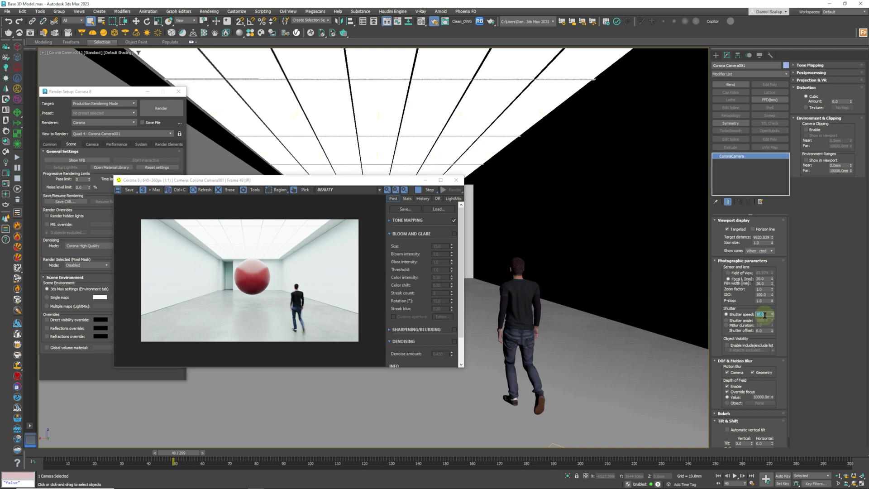
pyautogui.write('5')
pyautogui.press('Return')
# Zoom and pan the frame buffer to inspect the walking man's stronger motion blur
pyautogui.scroll(1, 298, 310)
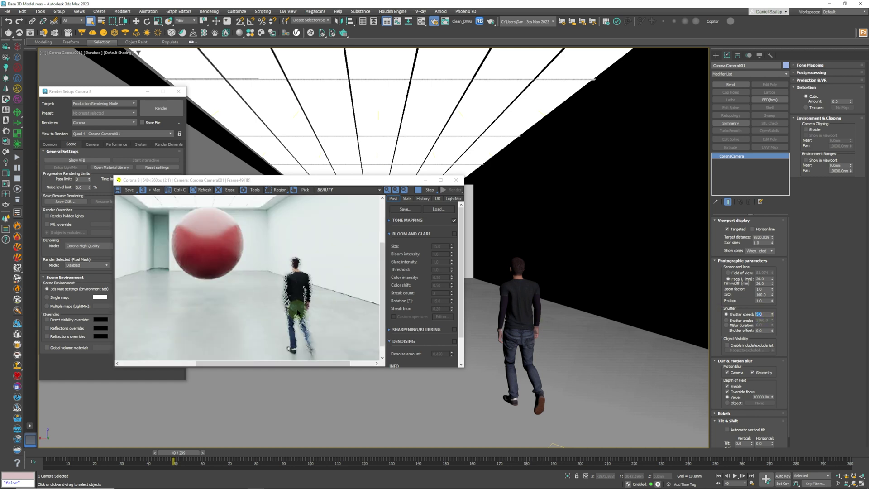
pyautogui.scroll(1, 297, 309)
pyautogui.scroll(1, 292, 222)
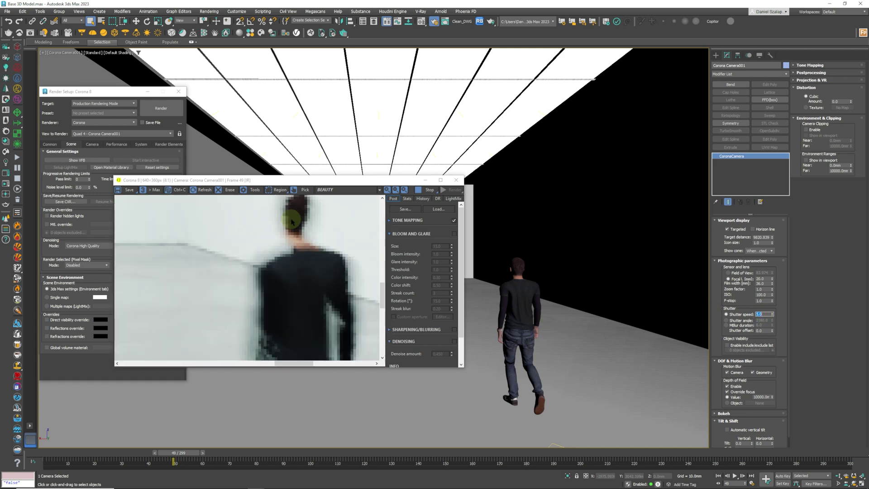
pyautogui.scroll(-1, 295, 235)
pyautogui.scroll(-1, 306, 276)
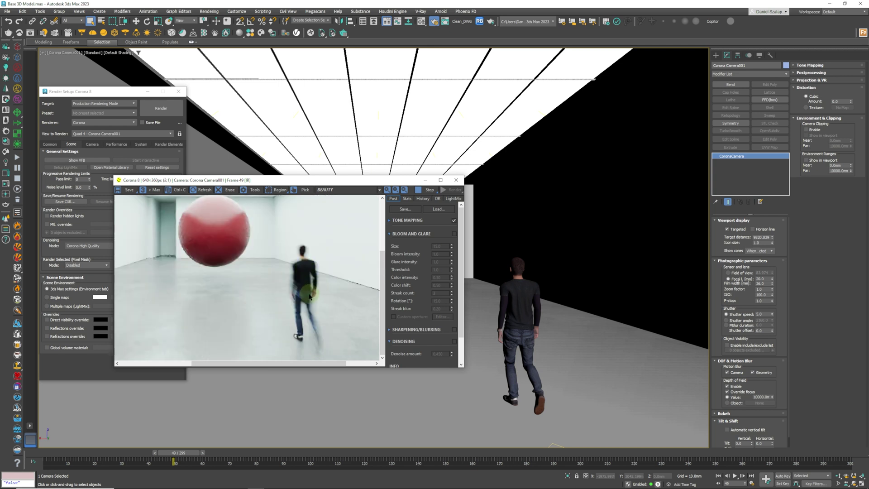
pyautogui.moveTo(343, 292); pyautogui.dragTo(307, 281)
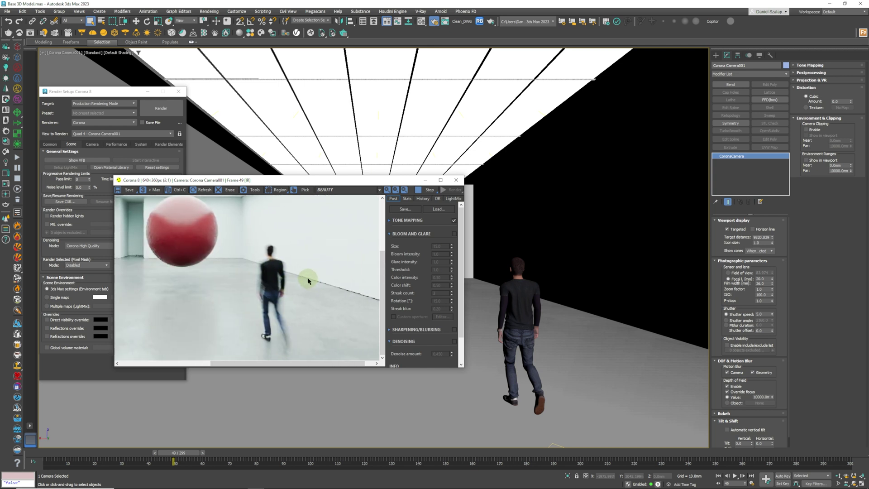
pyautogui.moveTo(193, 256); pyautogui.dragTo(256, 250)
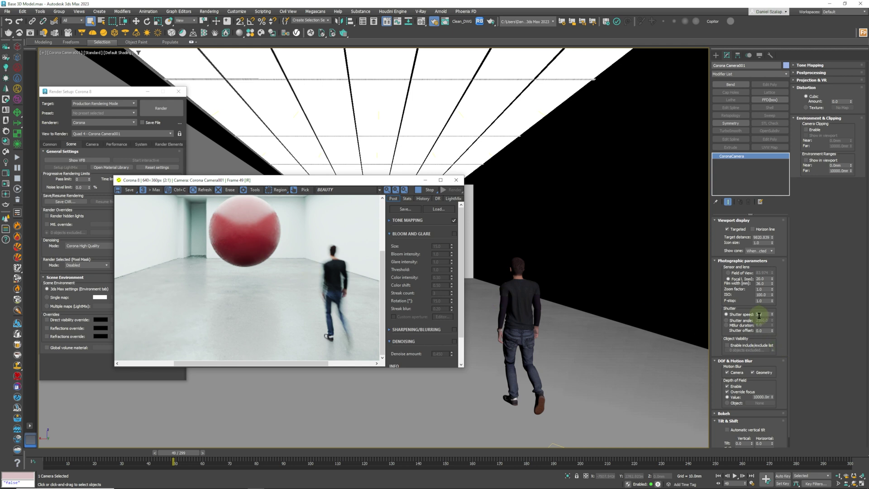
pyautogui.moveTo(761, 315)
pyautogui.scroll(-1, 359, 287)
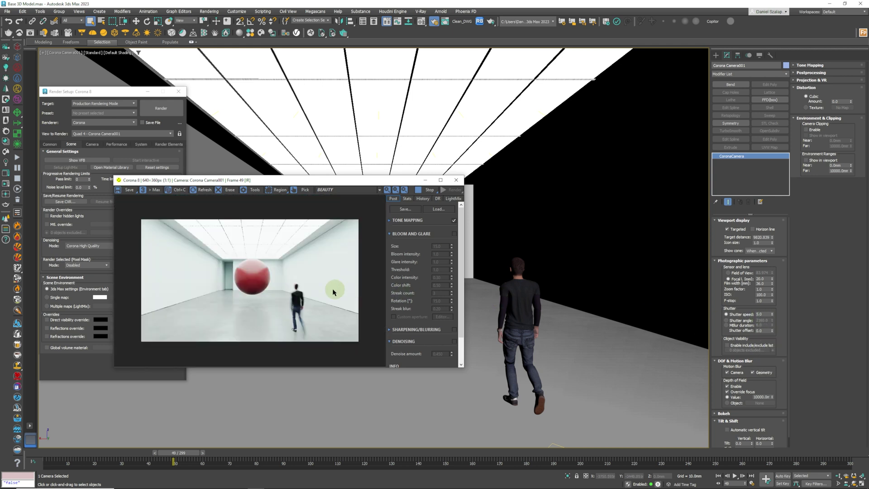
# Set the Corona camera's shutter speed back to 10
pyautogui.doubleClick(762, 314)
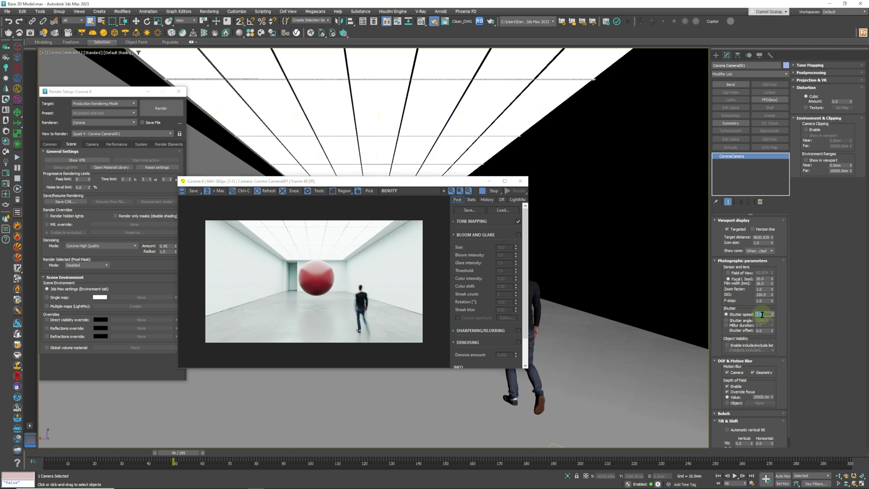
pyautogui.write('10')
pyautogui.press('Return')
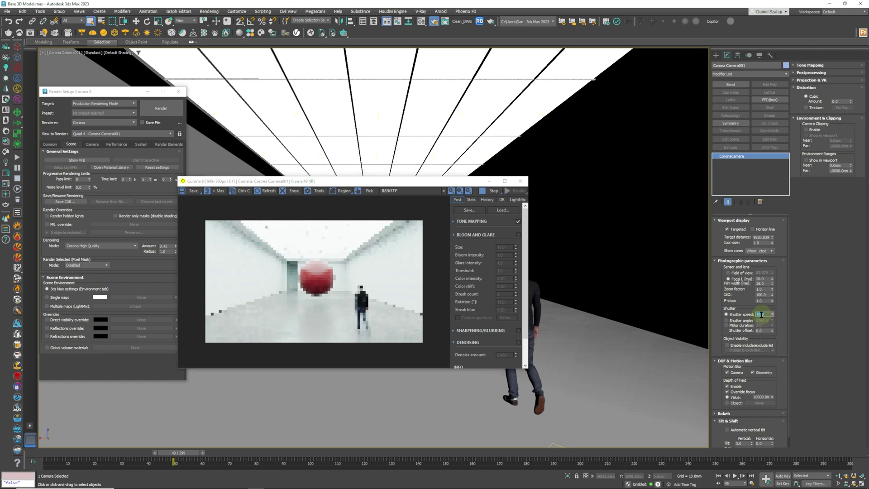
# Move the frame buffer right and zoom in on the man's head, feet and the red sphere
pyautogui.moveTo(338, 182); pyautogui.dragTo(394, 174)
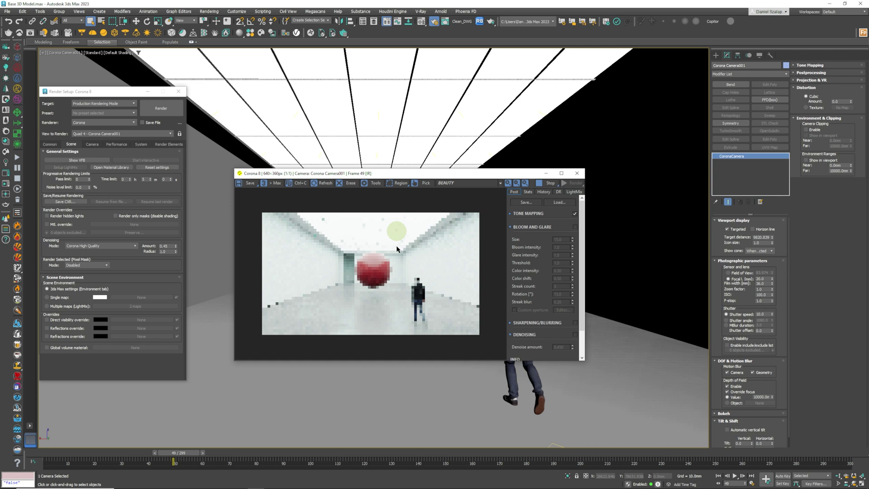
pyautogui.scroll(2, 421, 315)
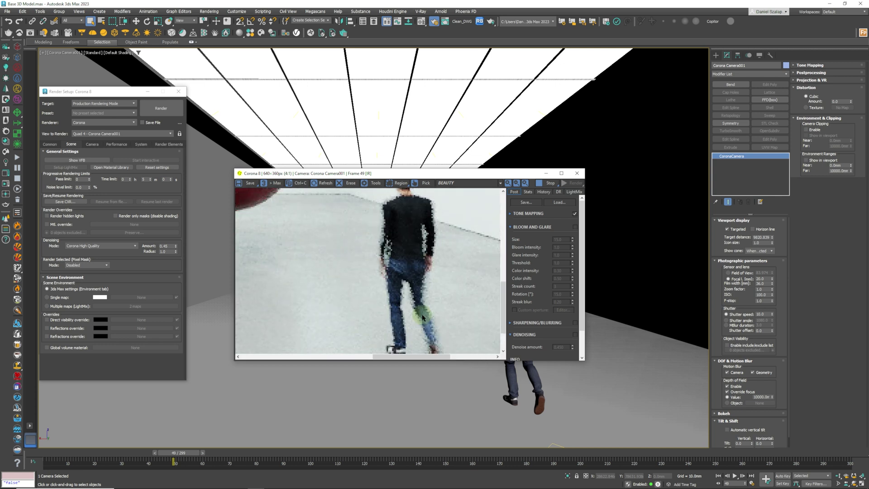
pyautogui.scroll(-1, 413, 311)
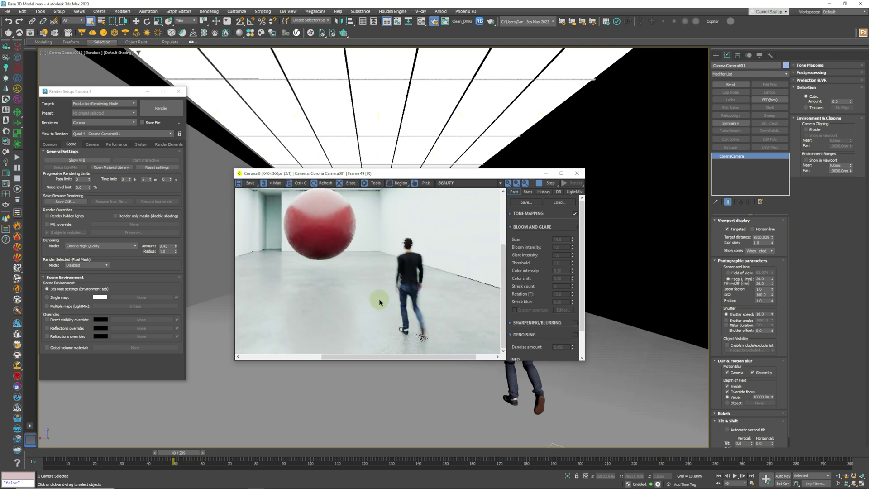
pyautogui.moveTo(349, 270); pyautogui.dragTo(405, 265)
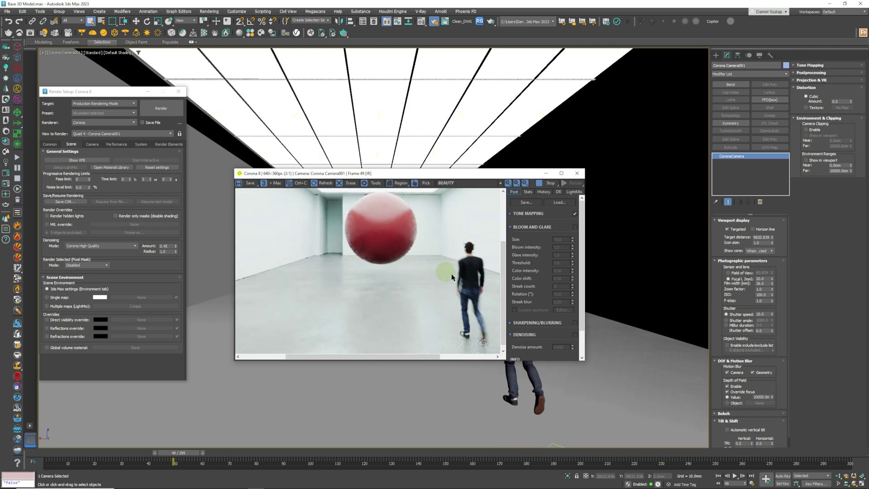
pyautogui.moveTo(487, 262); pyautogui.dragTo(458, 242)
pyautogui.scroll(2, 447, 244)
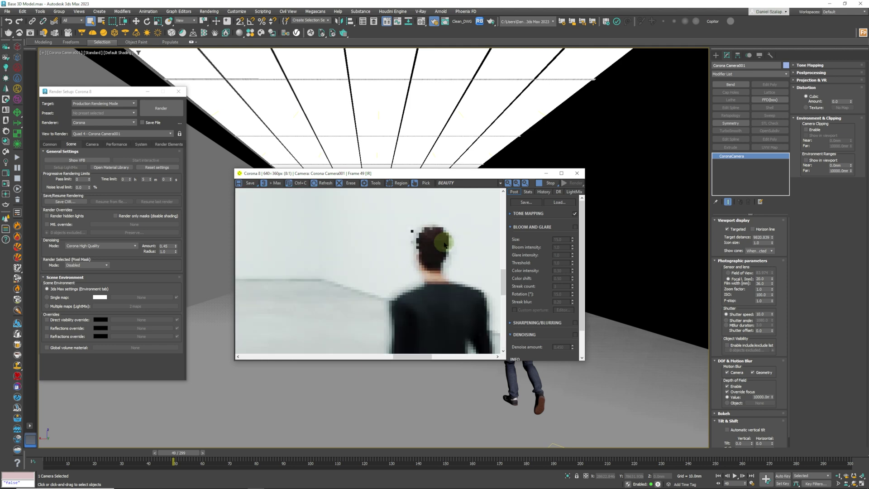
pyautogui.scroll(-2, 444, 244)
pyautogui.scroll(2, 437, 342)
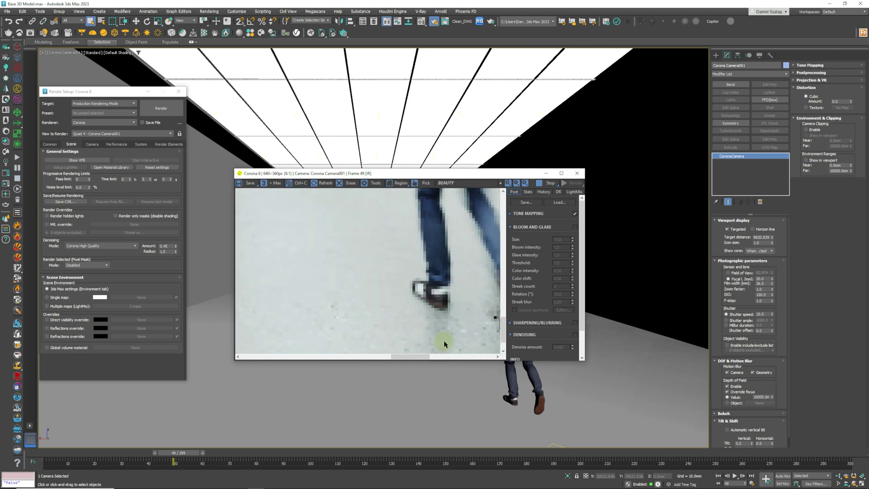
pyautogui.moveTo(472, 304); pyautogui.dragTo(407, 286)
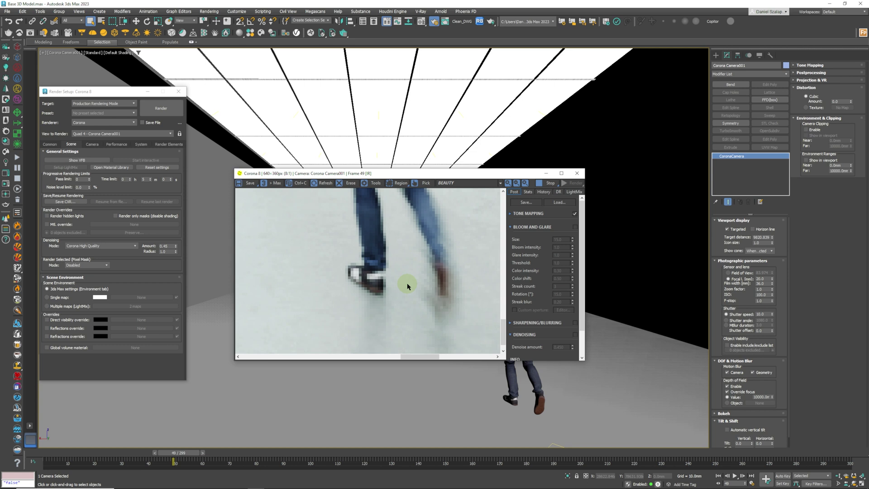
pyautogui.scroll(-2, 407, 286)
pyautogui.moveTo(355, 268); pyautogui.dragTo(420, 287)
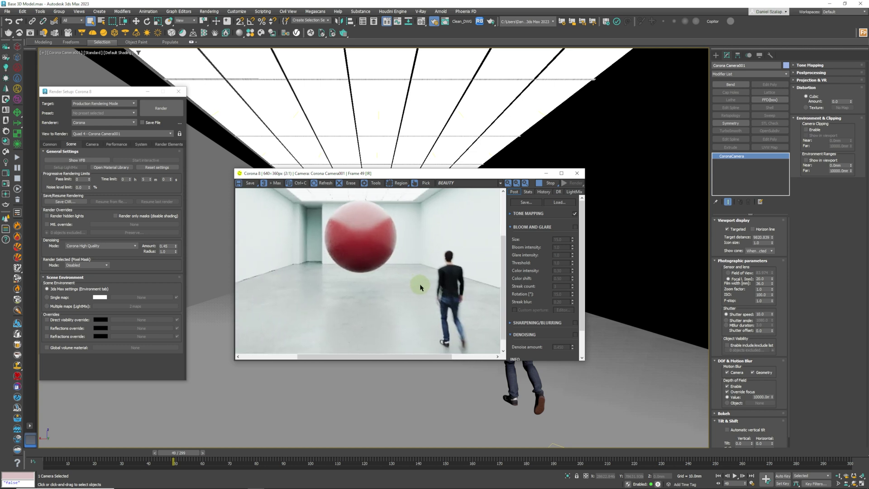